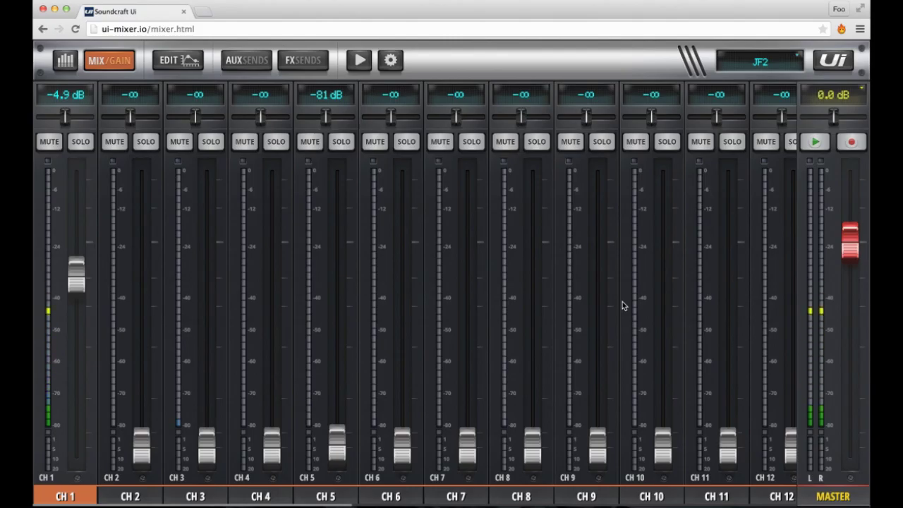
# - Deselect CH 1 and move the player channels ahead of the input channels
pyautogui.click(622, 305)
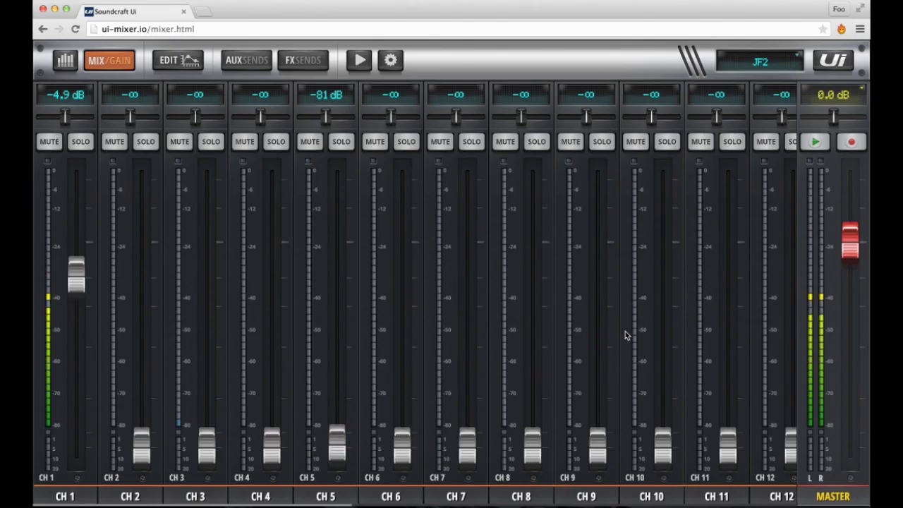
pyautogui.moveTo(670, 308); pyautogui.dragTo(373, 319)
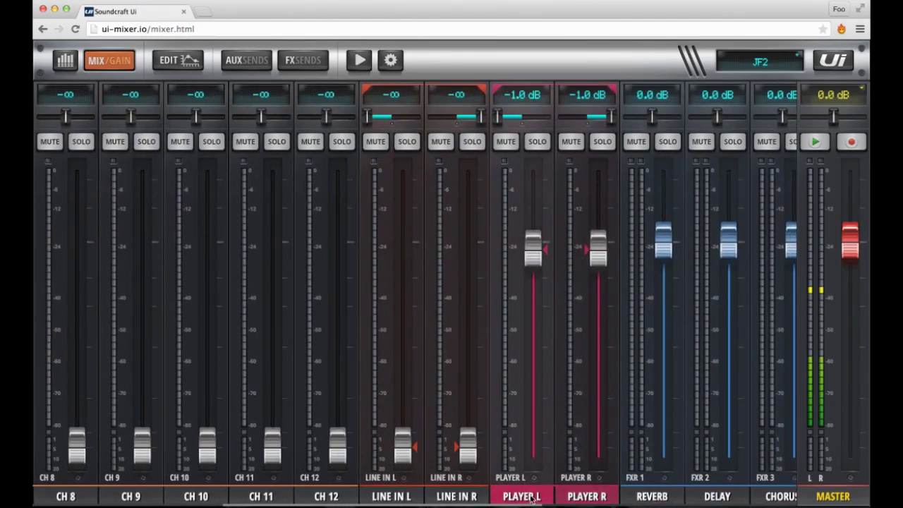
pyautogui.click(532, 496)
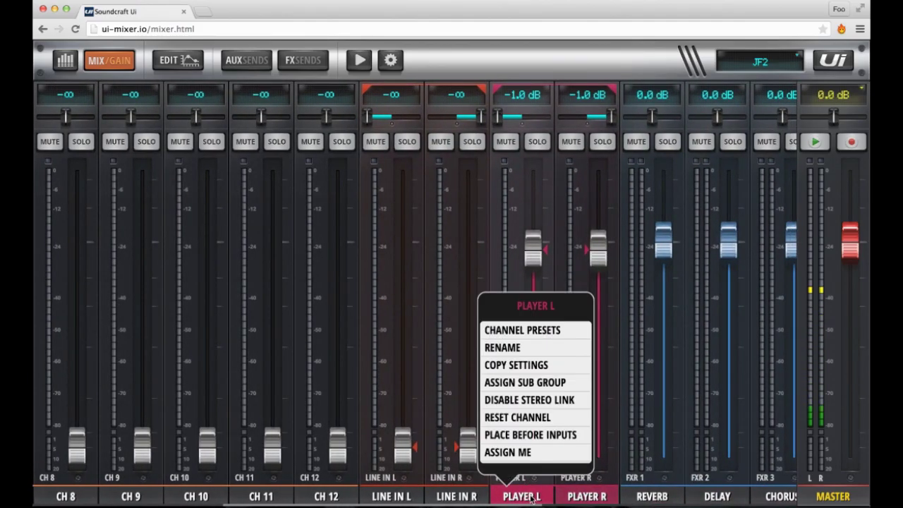
pyautogui.click(537, 436)
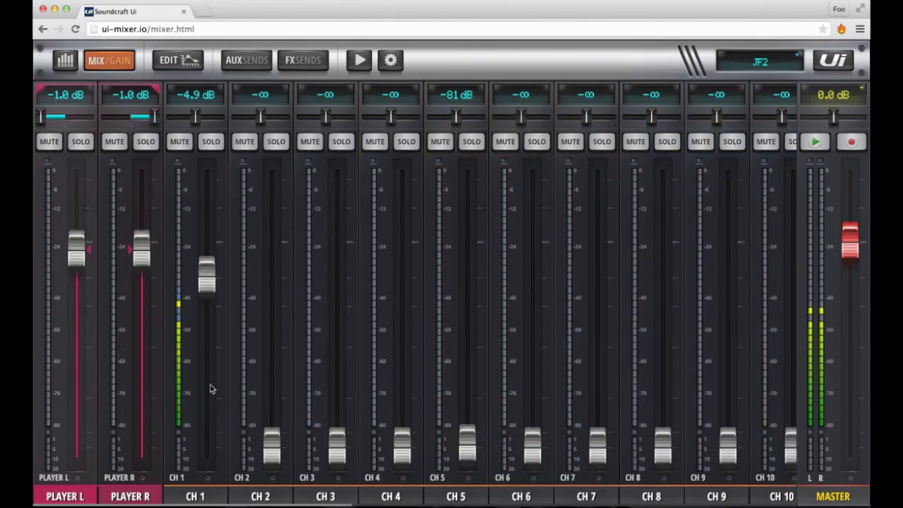
# - Move the player channels back after the inputs and lower their linked fader to -3.8 dB
pyautogui.click(126, 498)
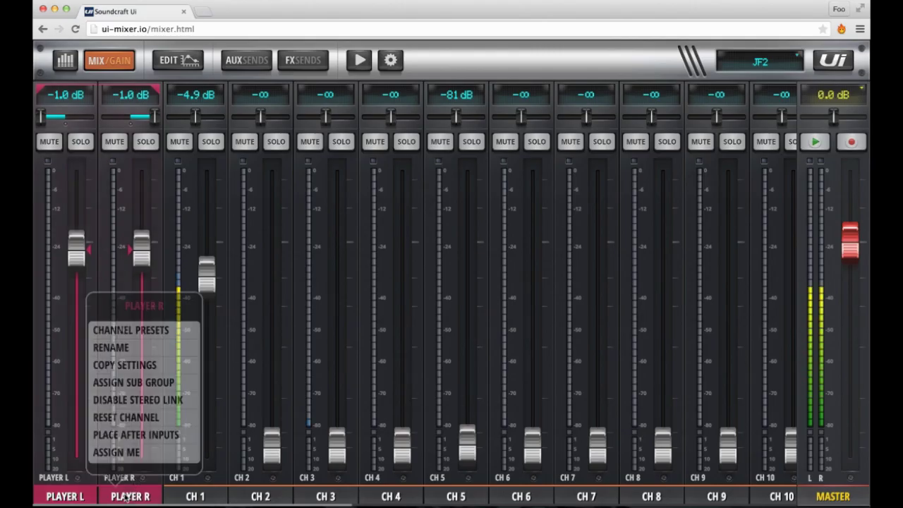
pyautogui.click(136, 435)
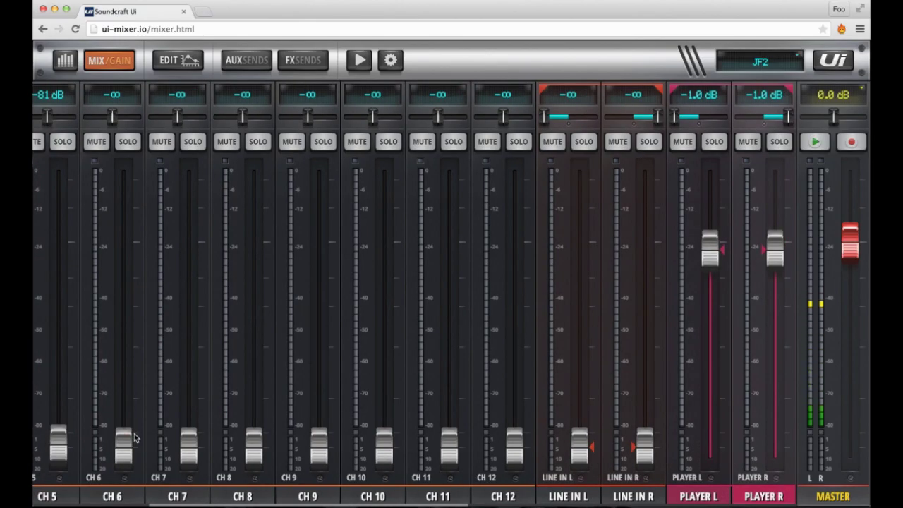
pyautogui.moveTo(418, 352); pyautogui.dragTo(165, 346)
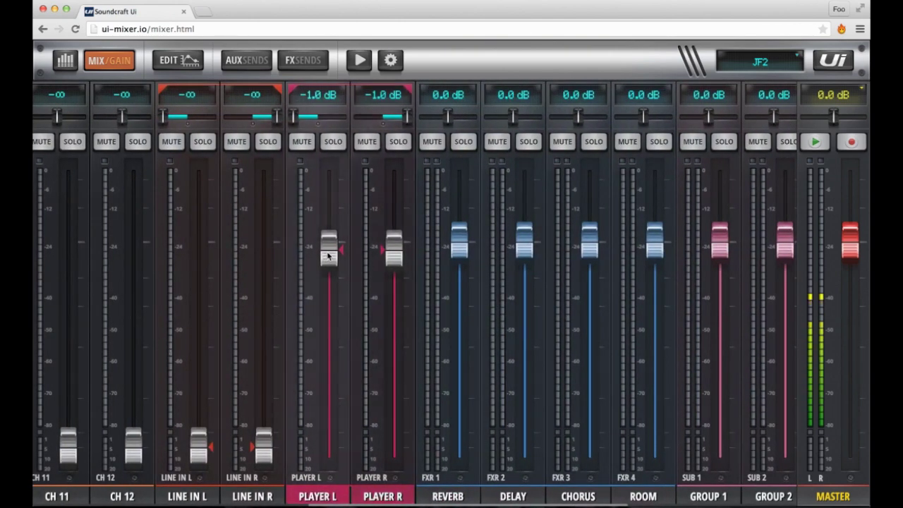
pyautogui.moveTo(328, 250); pyautogui.dragTo(343, 275)
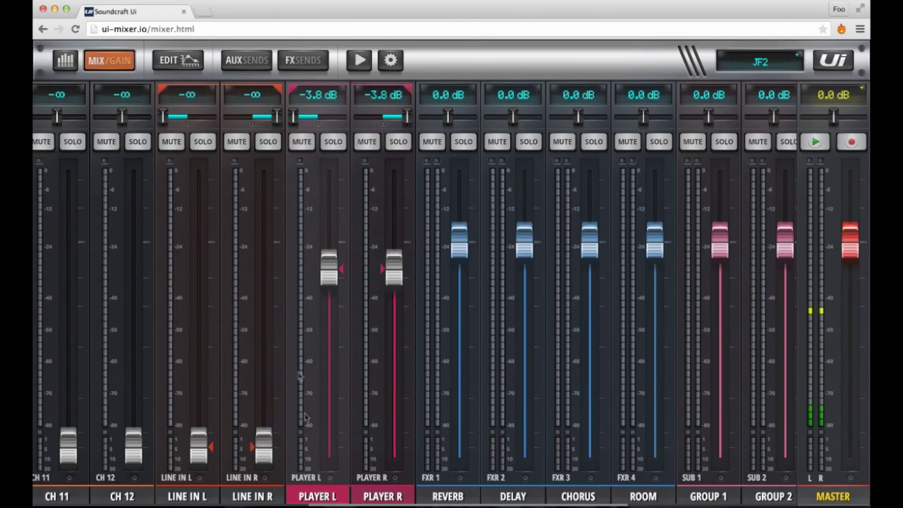
pyautogui.click(178, 61)
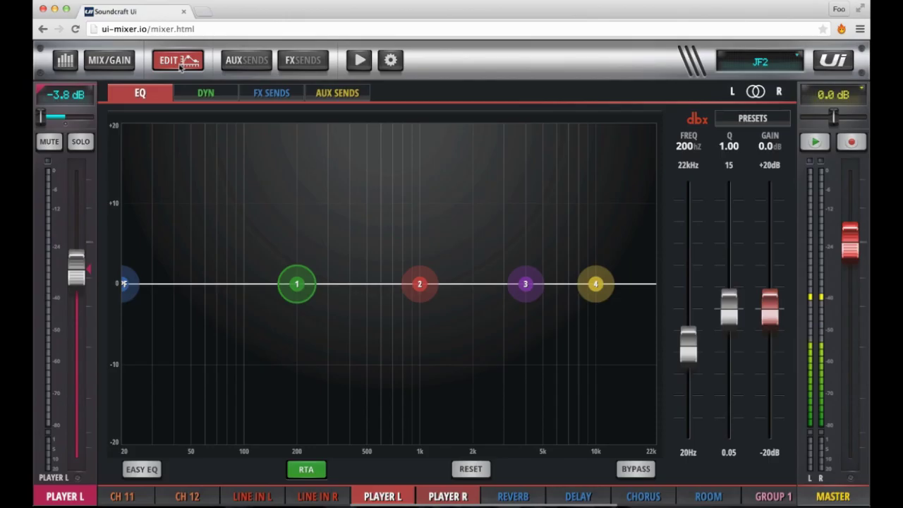
pyautogui.click(205, 94)
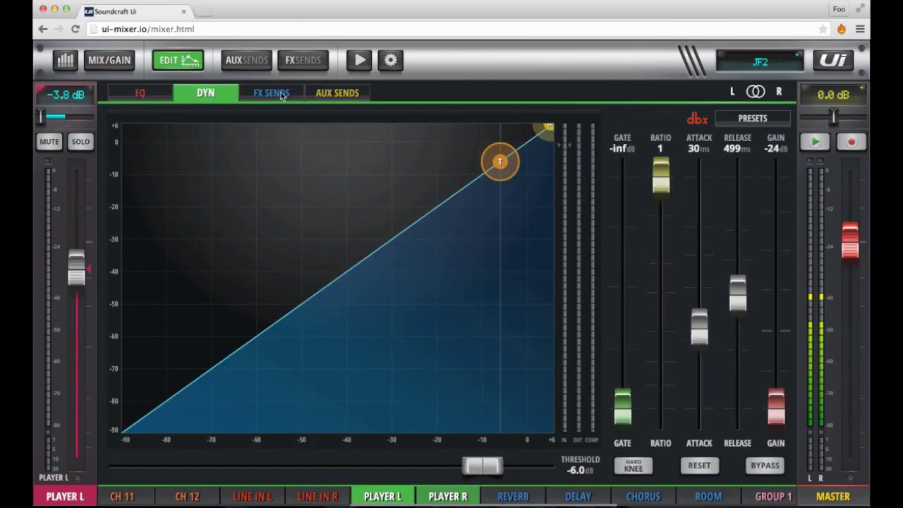
pyautogui.click(351, 95)
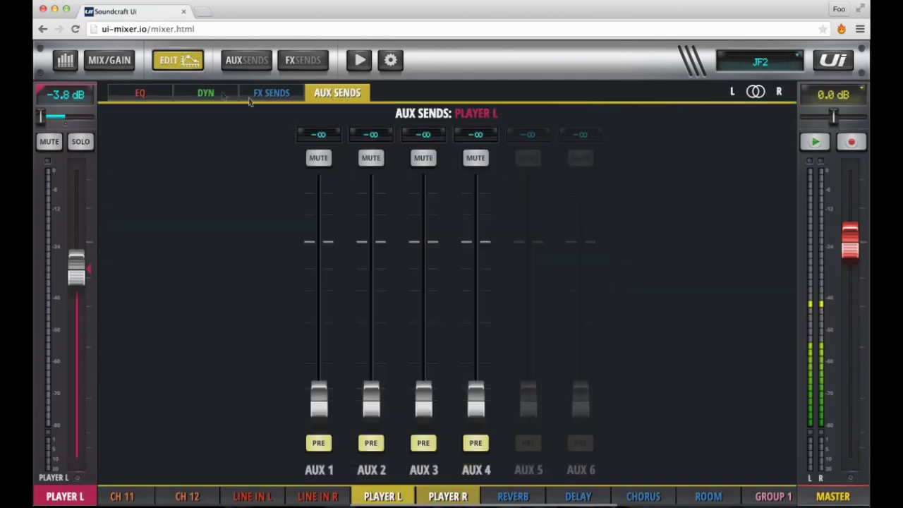
pyautogui.click(187, 61)
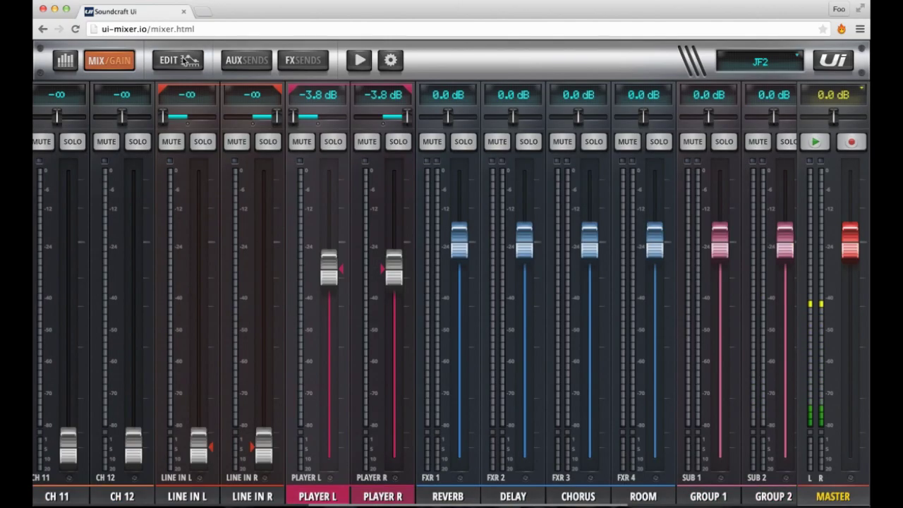
# - Open the media player and lower the Player L/R fader to -5.4 dB
pyautogui.click(360, 62)
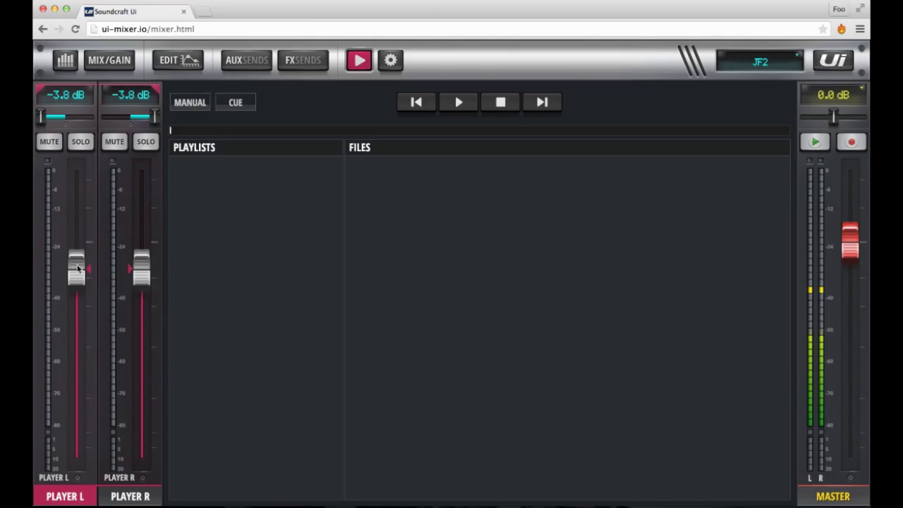
pyautogui.moveTo(78, 268)
pyautogui.mouseDown()
pyautogui.moveTo(78, 292)
pyautogui.moveTo(78, 279)
pyautogui.mouseUp()
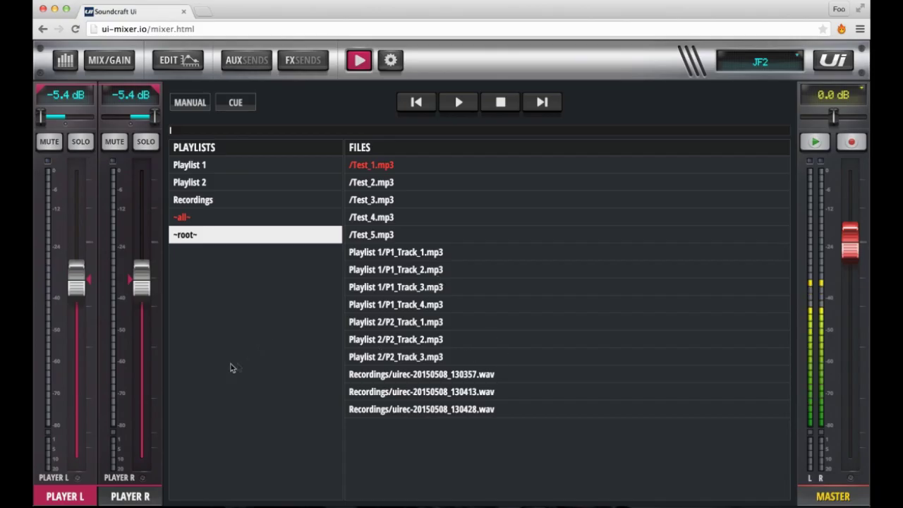
# - Browse Playlist 1, Playlist 2, Recordings and -all-, ending on ~root~ with Test_1–Test_5.mp3
pyautogui.click(200, 168)
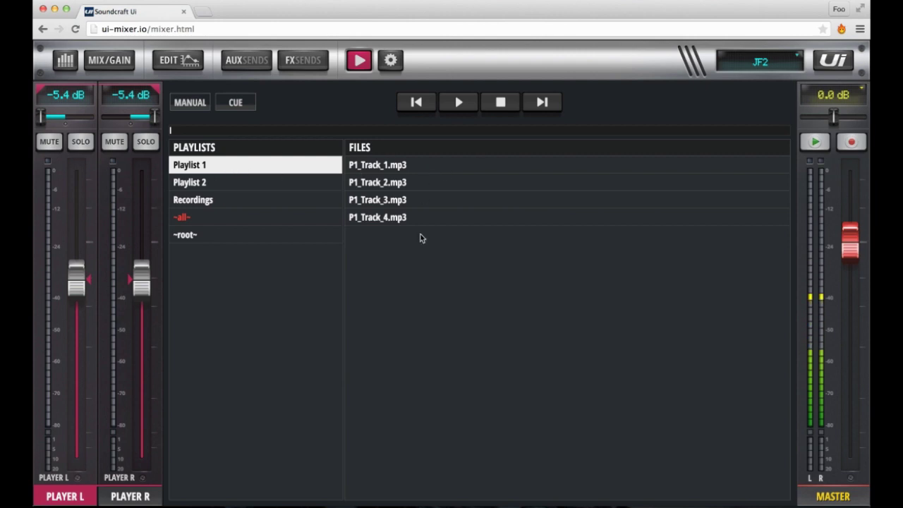
pyautogui.click(207, 184)
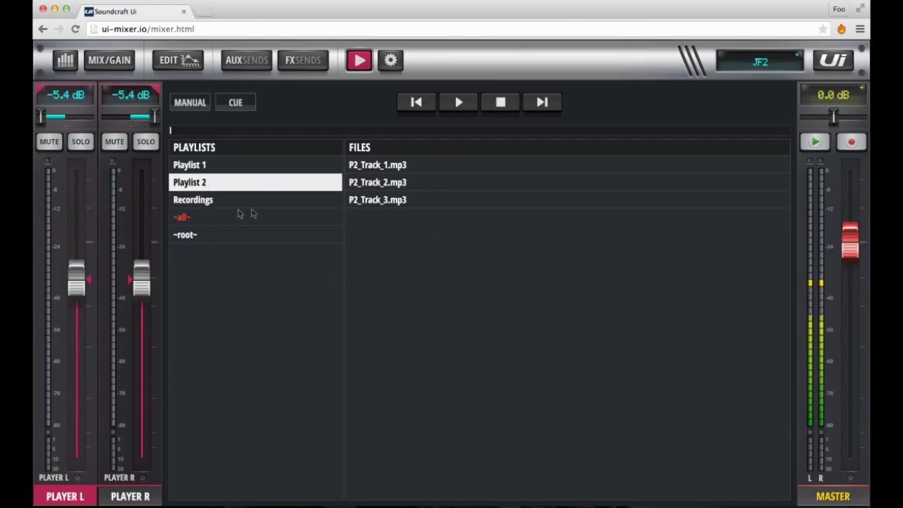
pyautogui.click(200, 203)
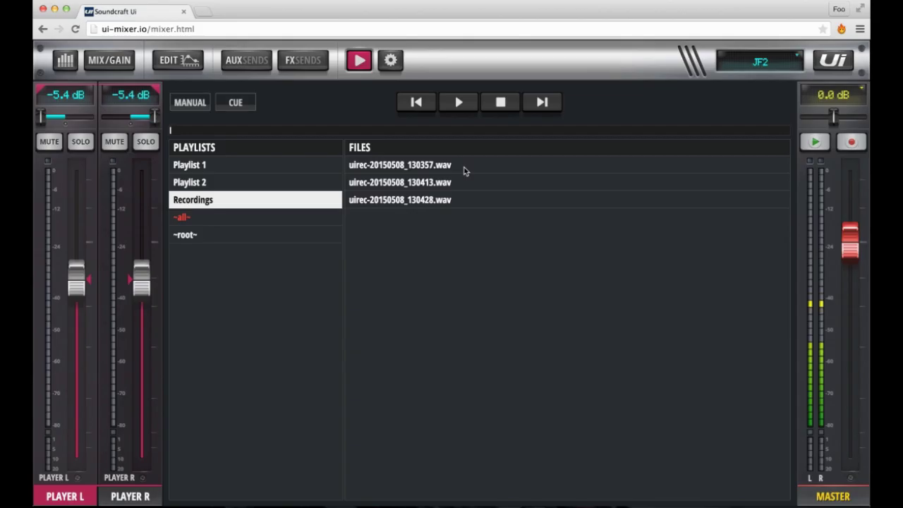
pyautogui.click(182, 218)
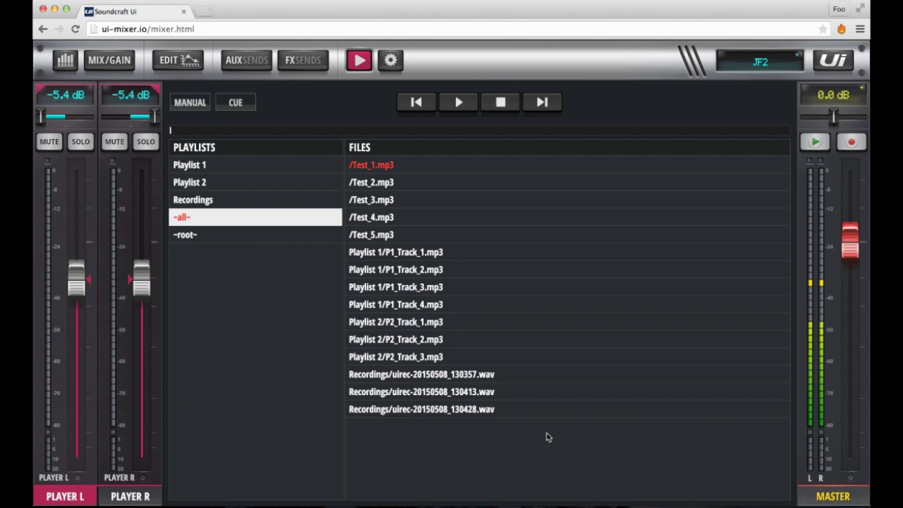
pyautogui.click(186, 235)
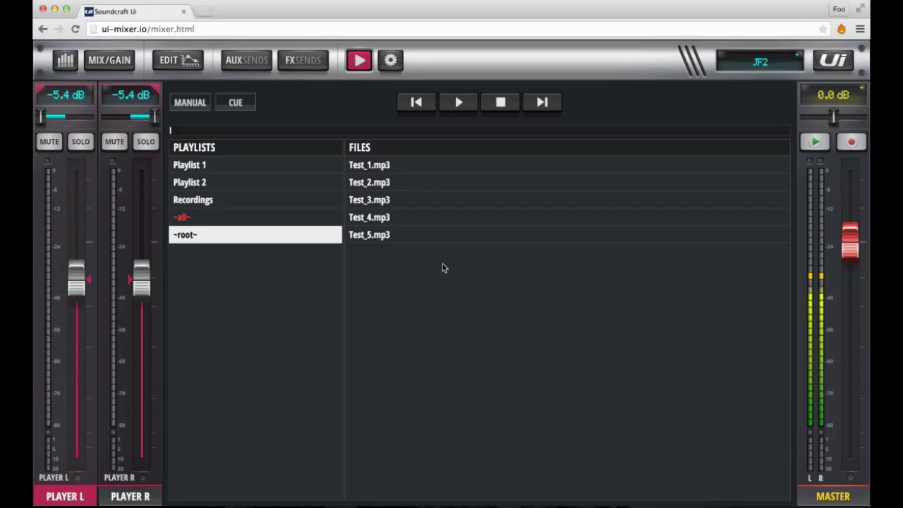
# - Play Test_2.mp3 briefly, then stop it
pyautogui.click(384, 185)
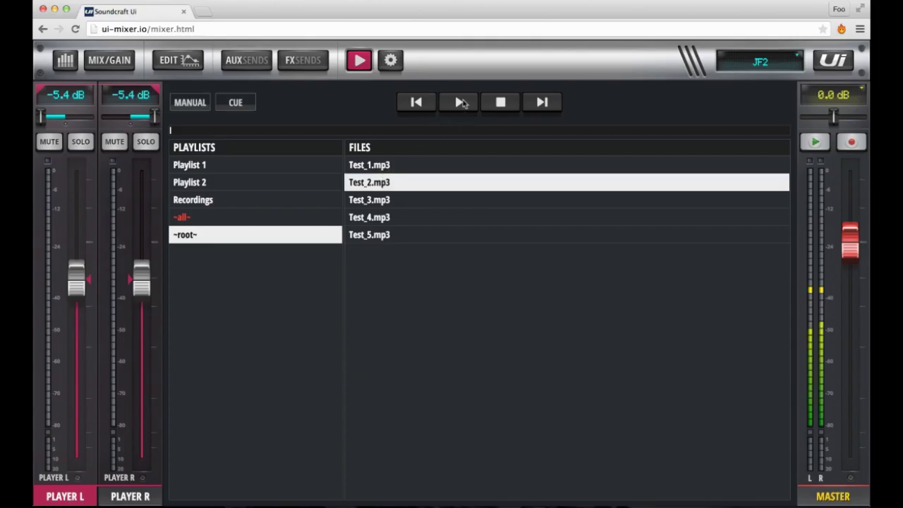
pyautogui.click(462, 103)
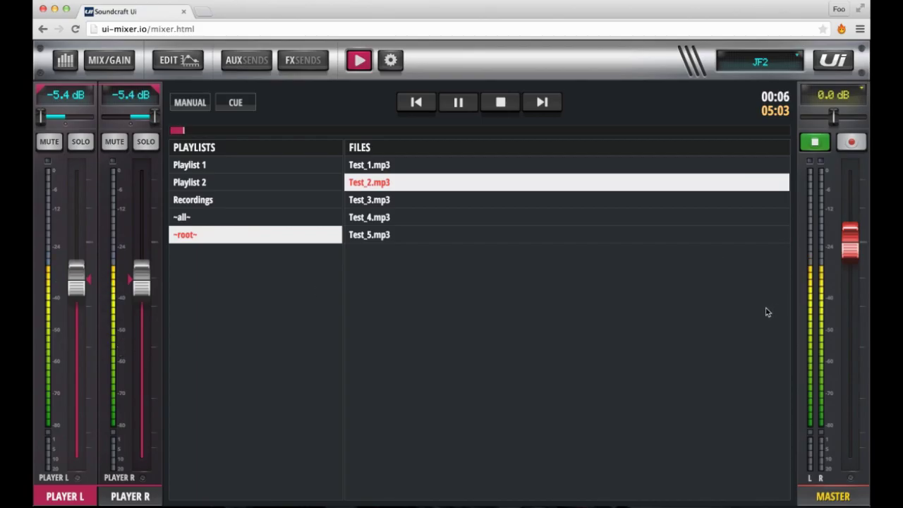
pyautogui.click(502, 103)
# - Play Test_4.mp3 from about 01:57, toggling AUTO and back to MANUAL
pyautogui.click(447, 219)
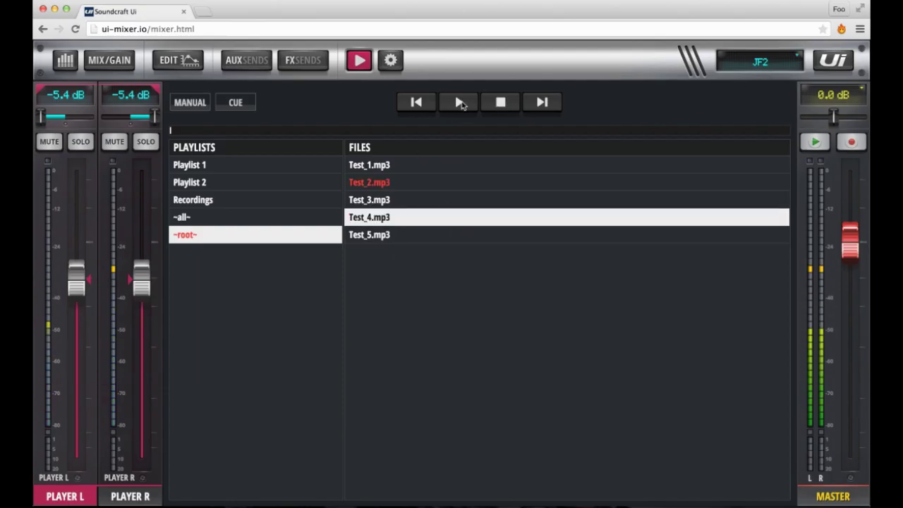
pyautogui.click(459, 103)
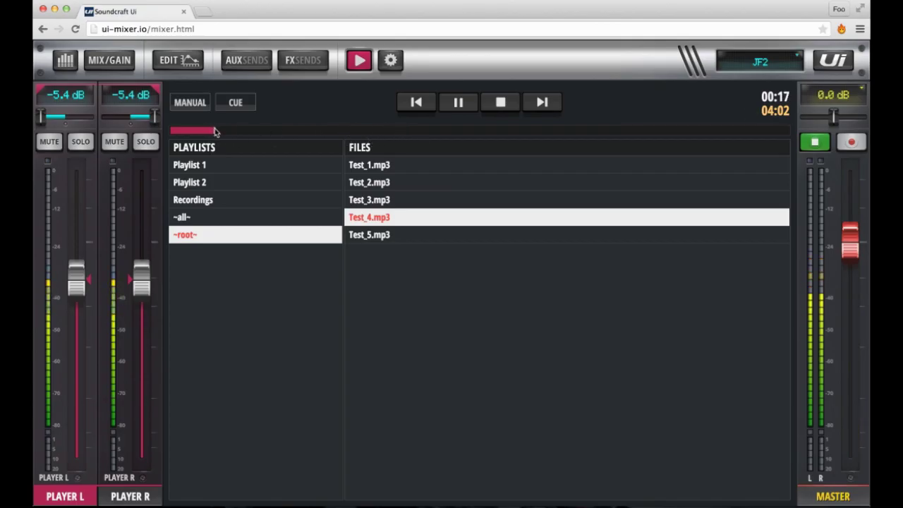
pyautogui.moveTo(215, 129); pyautogui.dragTo(469, 134)
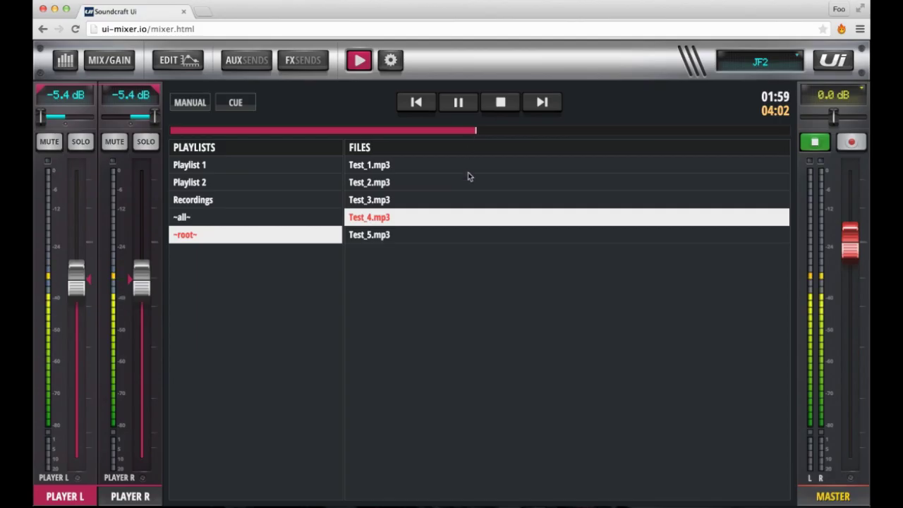
pyautogui.click(190, 103)
pyautogui.click(190, 103)
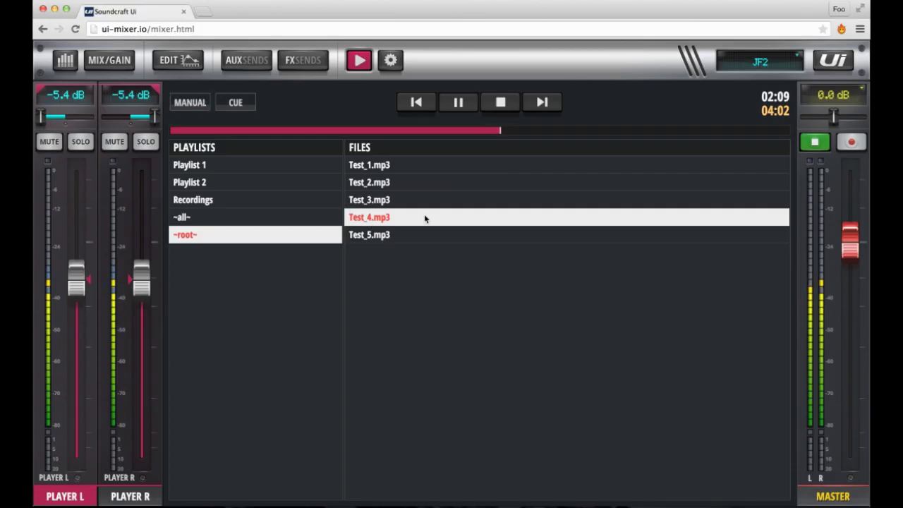
# - Switch to AUTO mode, stop the playing track, and return to MANUAL
pyautogui.click(195, 104)
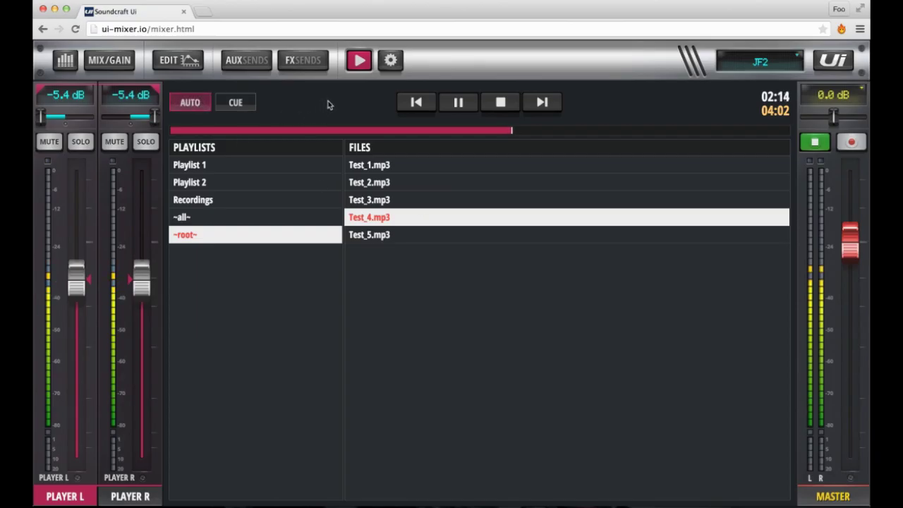
pyautogui.click(499, 106)
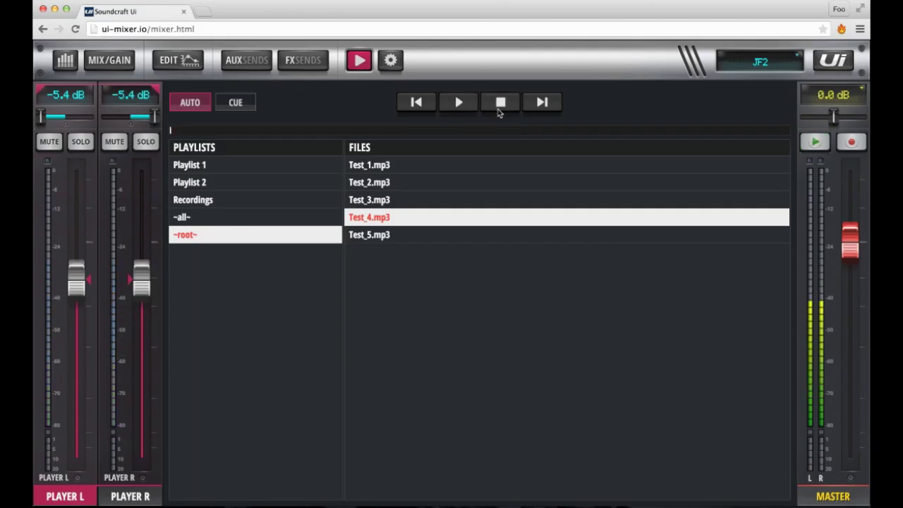
pyautogui.click(198, 106)
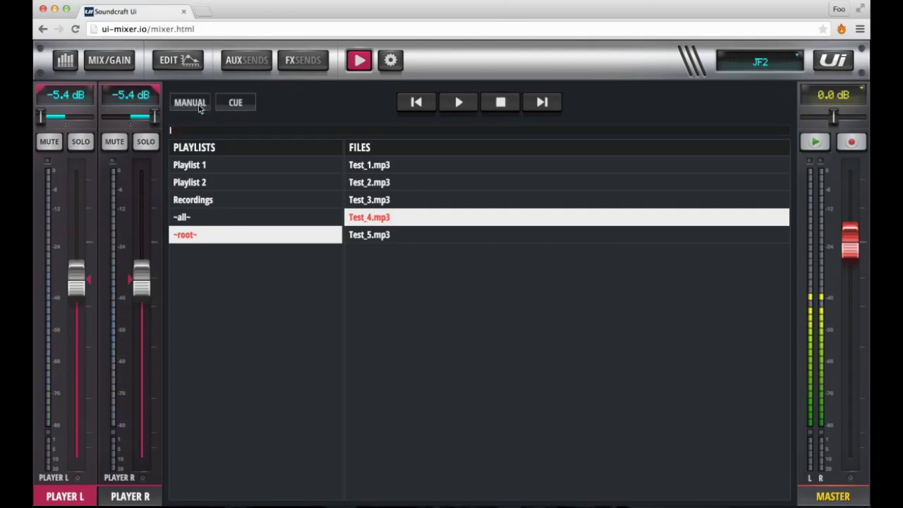
# - Enable CUE, then play and stop Test_1.mp3 and Test_2.mp3 in turn
pyautogui.click(235, 102)
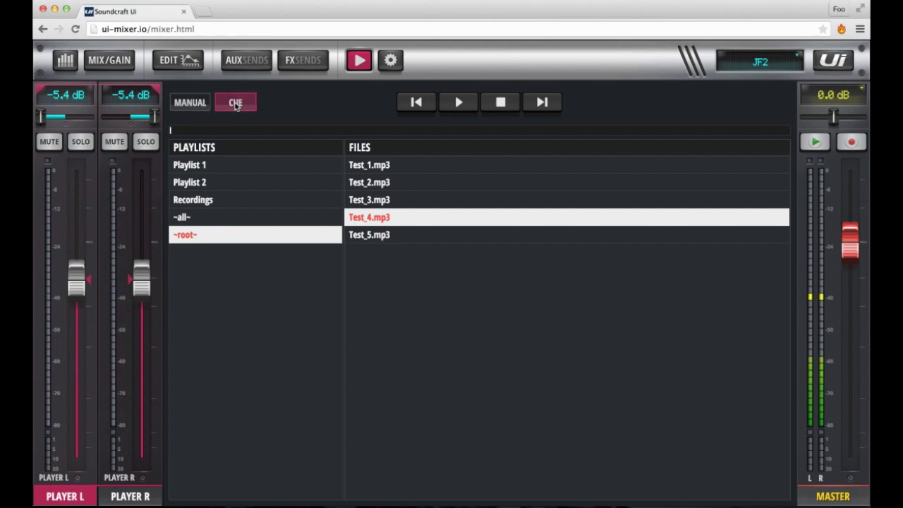
pyautogui.doubleClick(369, 166)
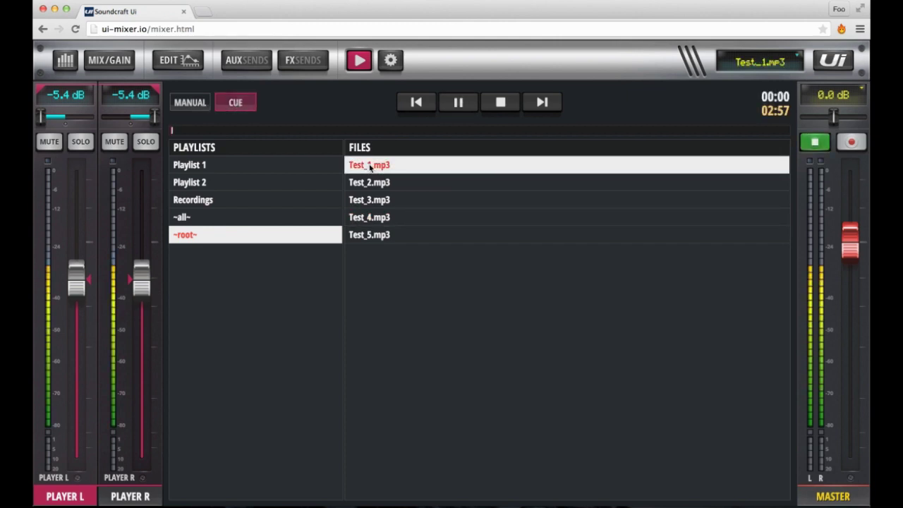
pyautogui.click(503, 103)
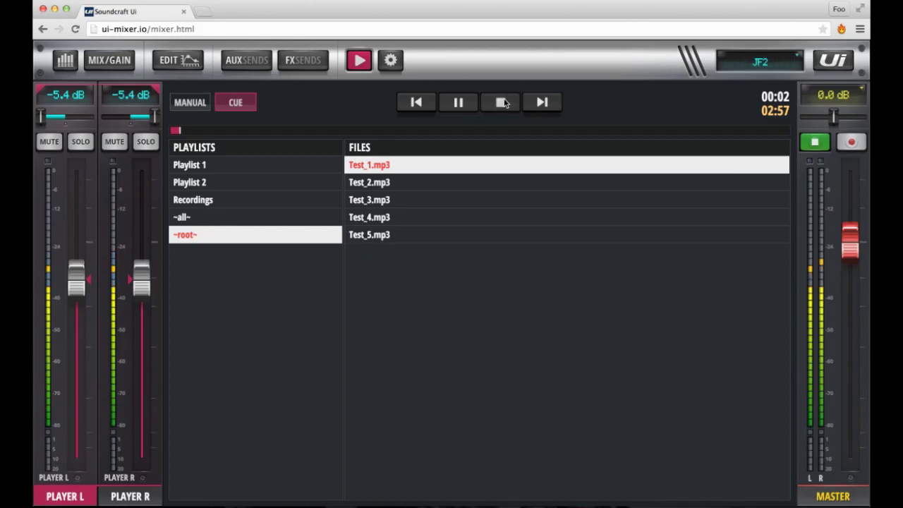
pyautogui.click(460, 103)
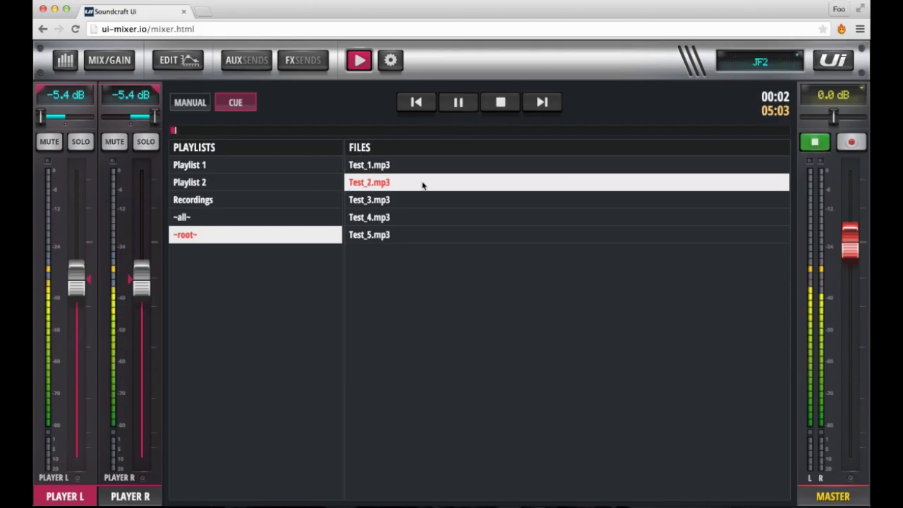
pyautogui.click(500, 103)
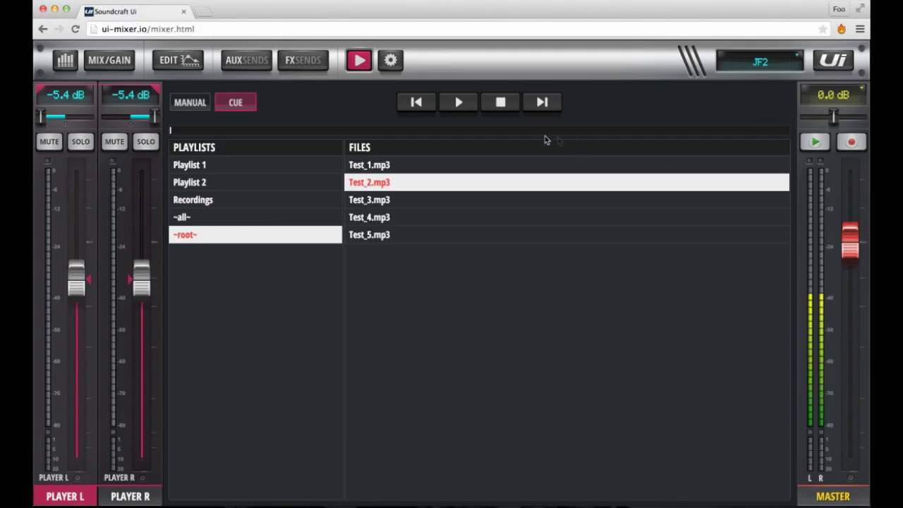
# - Open the general Settings page and scroll to the Button Function assignments
pyautogui.click(391, 61)
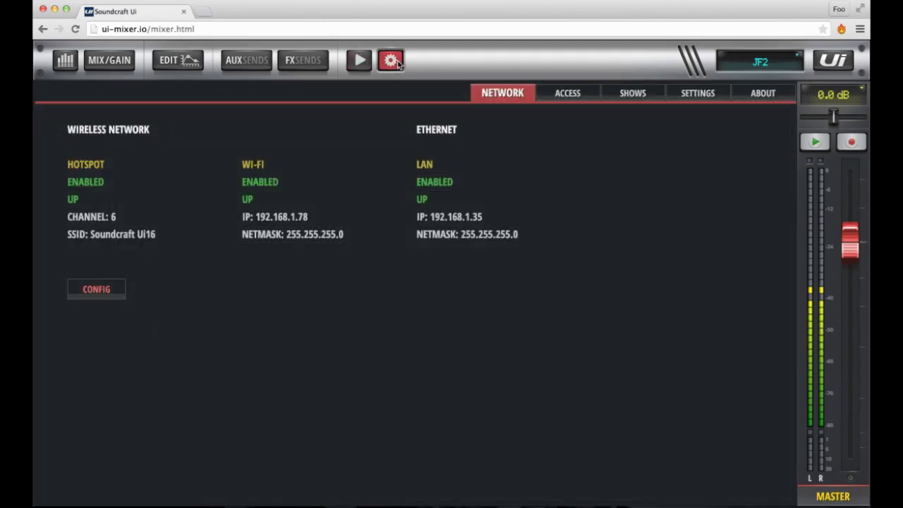
pyautogui.click(698, 97)
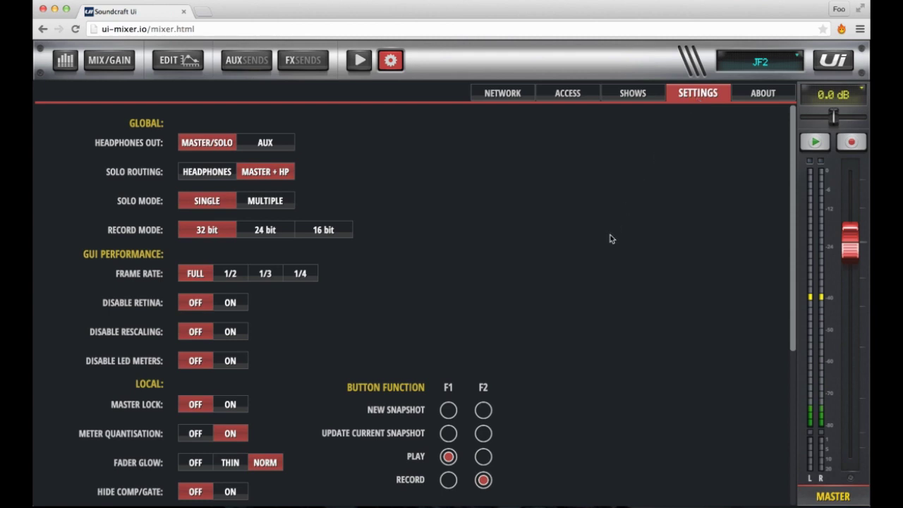
pyautogui.scroll(-5, 611, 238)
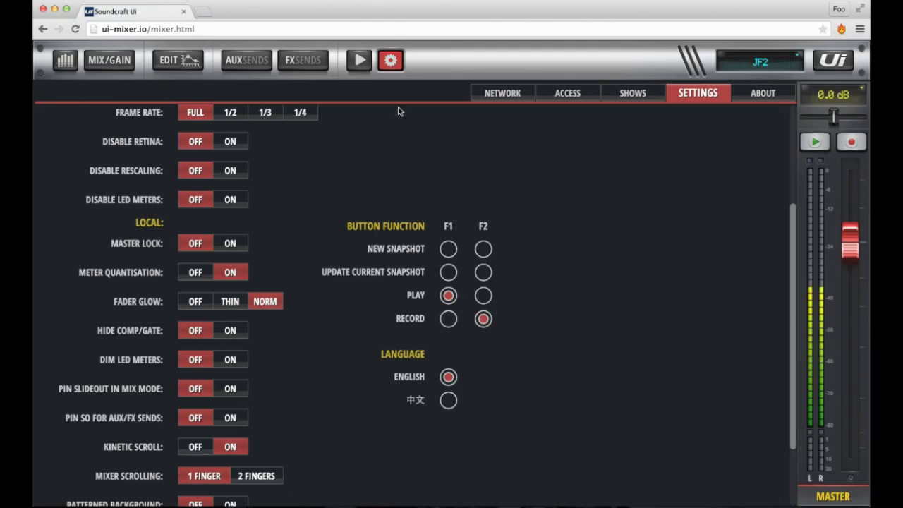
# - Go back to the mixer, reopen settings, then switch to the media player view
pyautogui.click(390, 63)
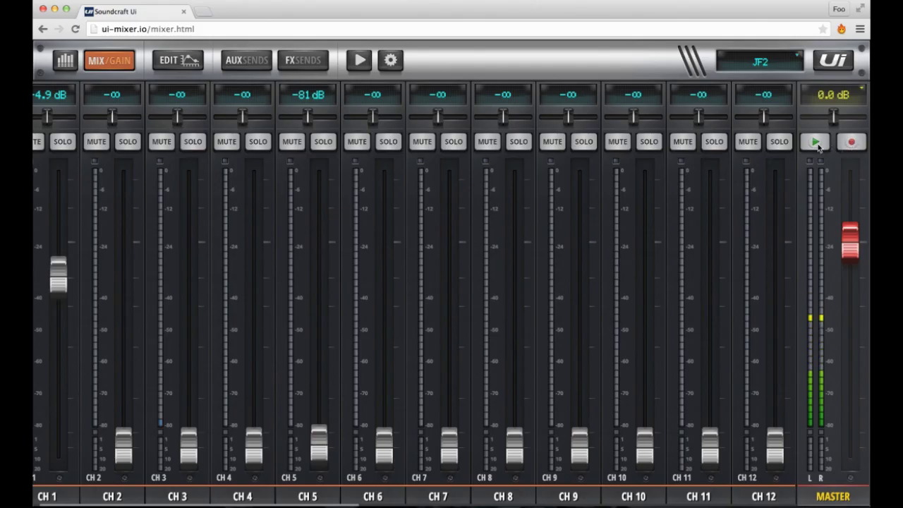
pyautogui.click(396, 62)
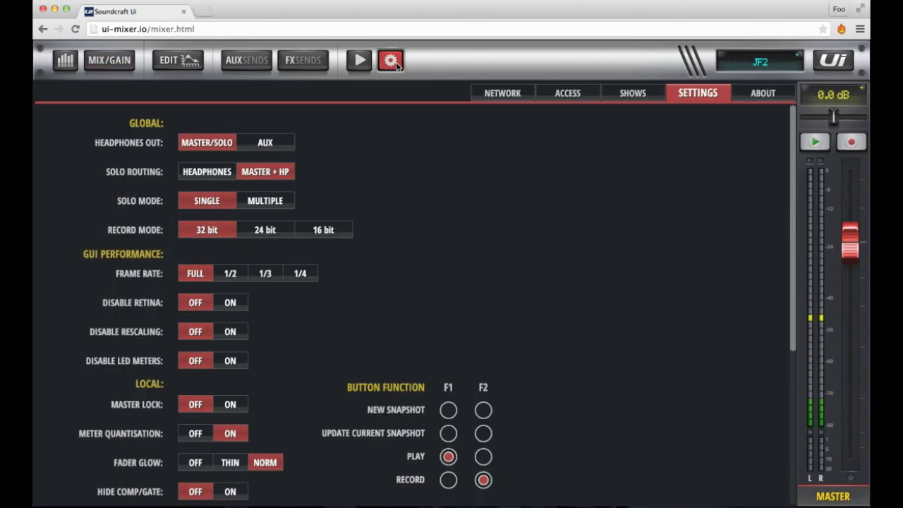
pyautogui.click(359, 63)
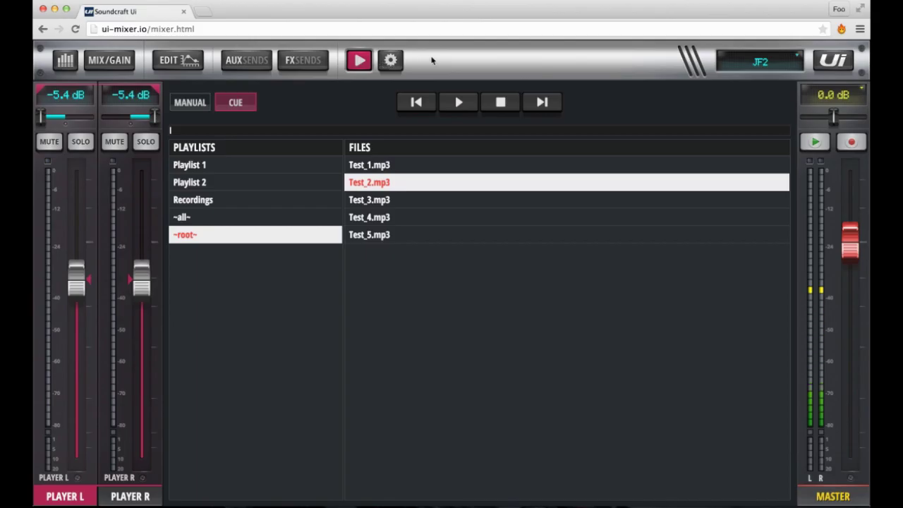
# - Try 24 and 16 bit record depth, leave it at 32 bit, and return to the mixer
pyautogui.click(392, 60)
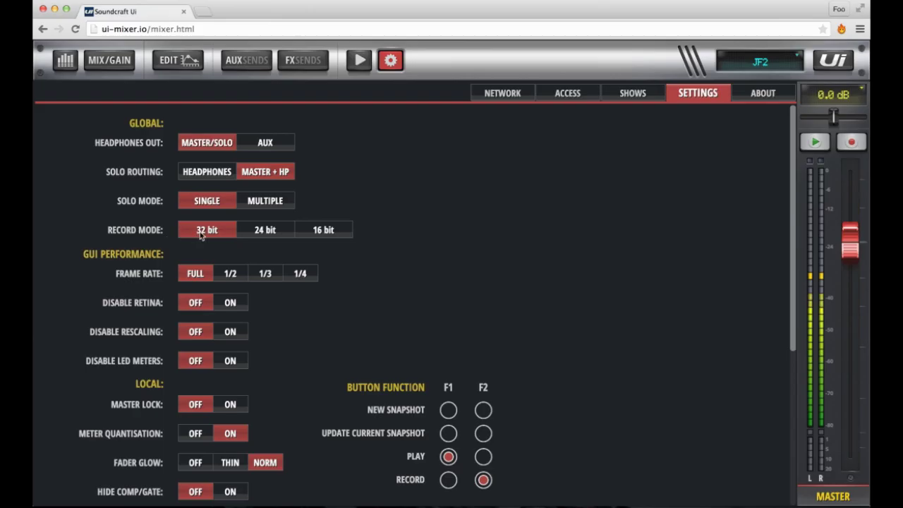
pyautogui.click(275, 233)
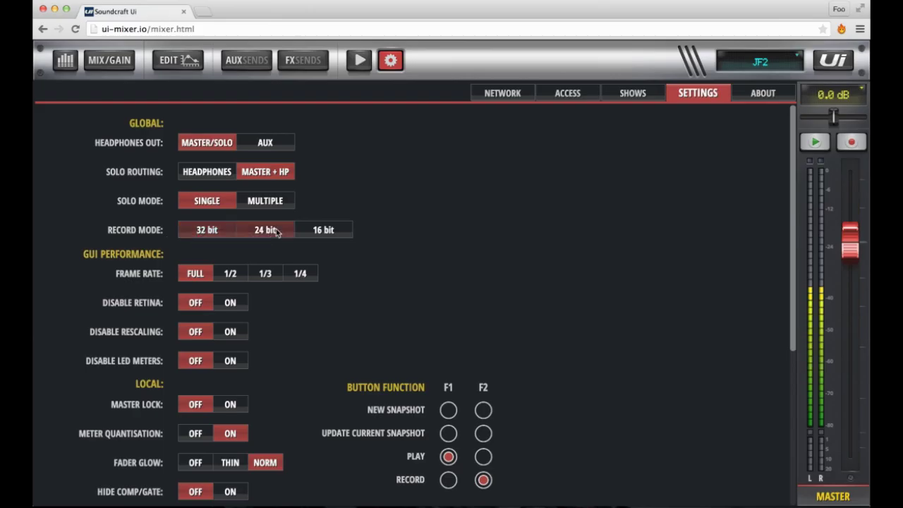
pyautogui.click(329, 234)
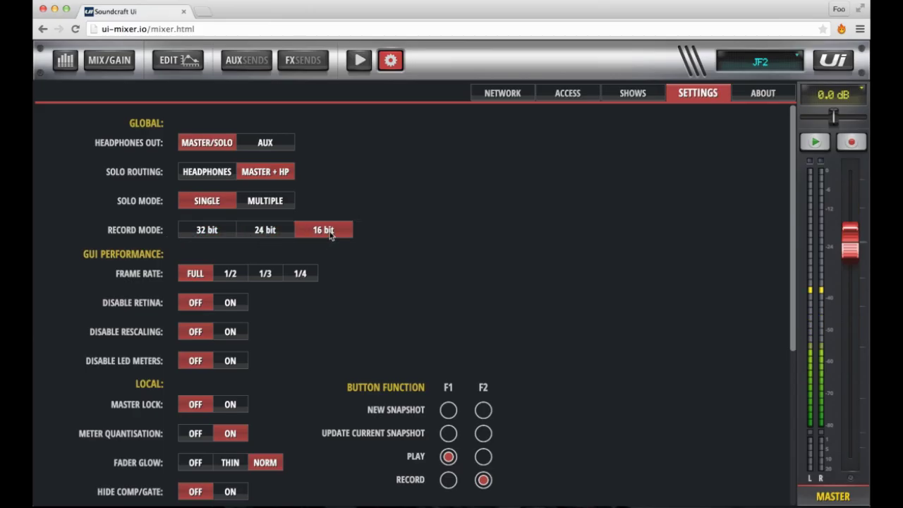
pyautogui.click(214, 233)
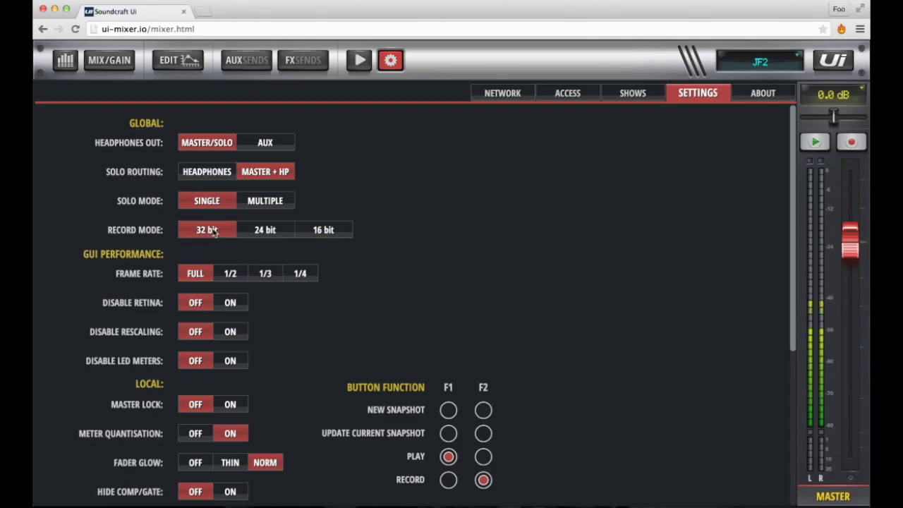
pyautogui.click(390, 60)
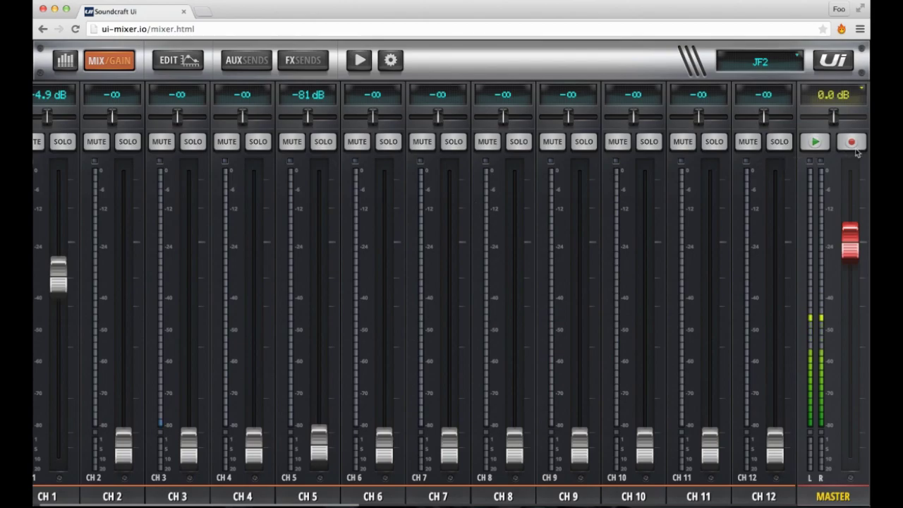
# - Open the media player, view the Recordings .wav files, then return to ~root~
pyautogui.click(365, 65)
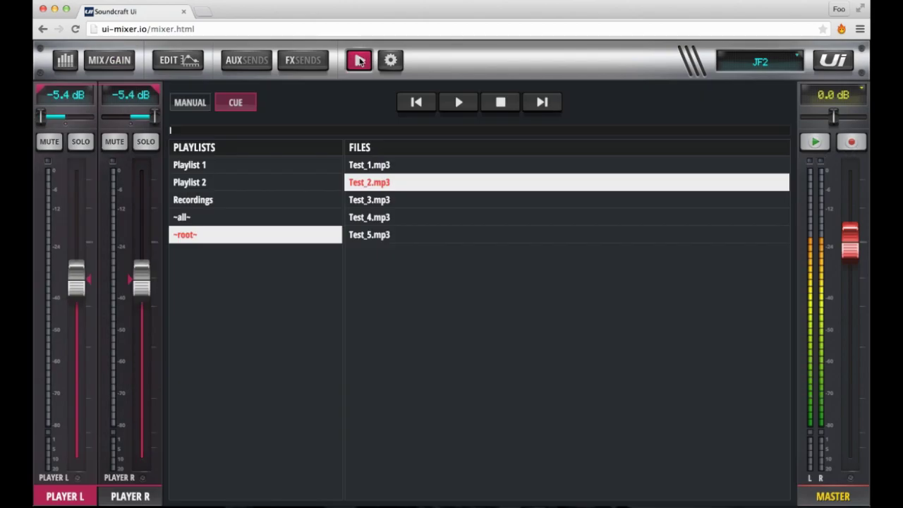
pyautogui.click(187, 203)
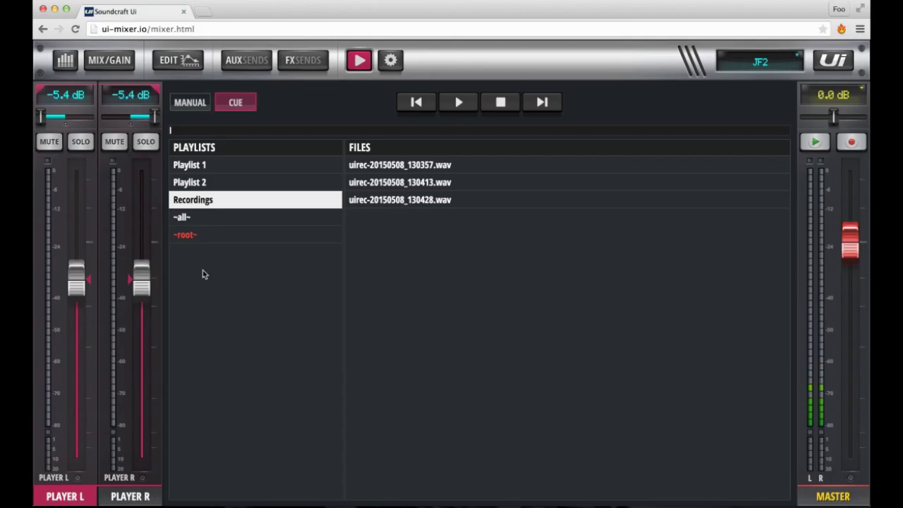
pyautogui.click(212, 235)
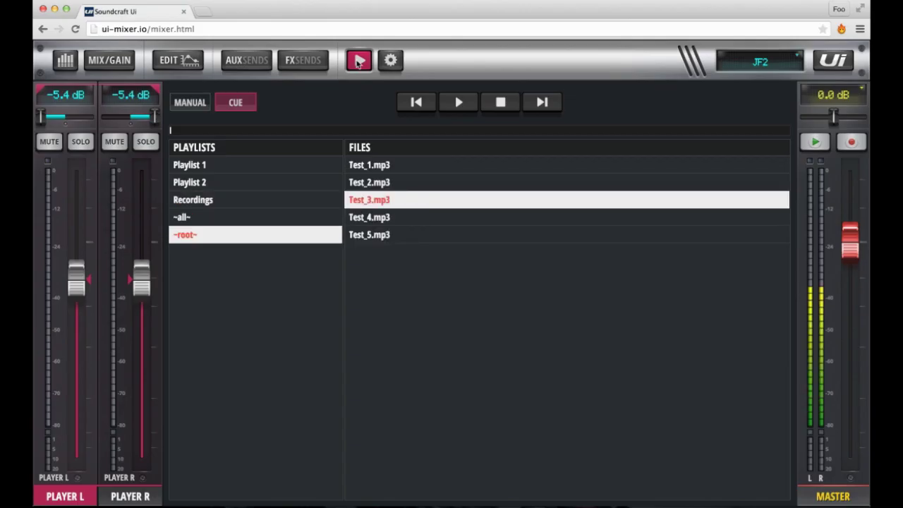